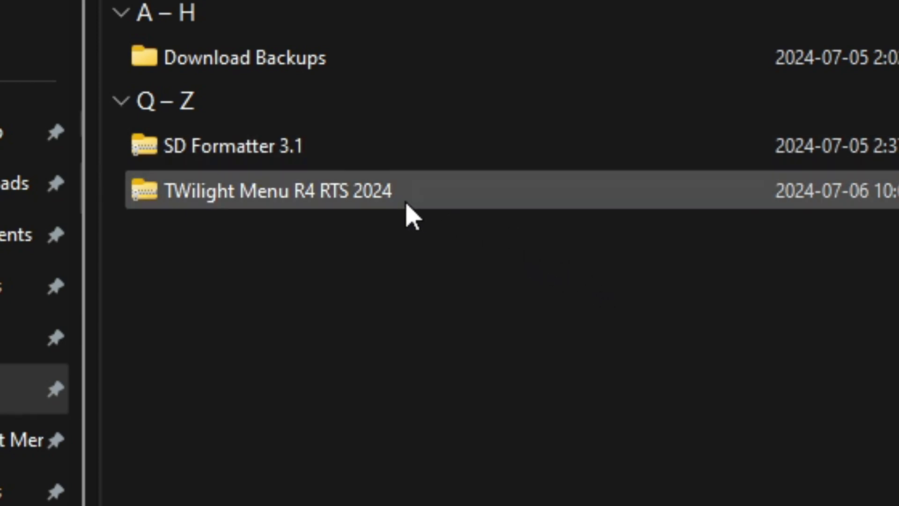
- Extract the TWilight Menu R4 RTS 2024 zip archive into the Downloads folder
click(365, 188)
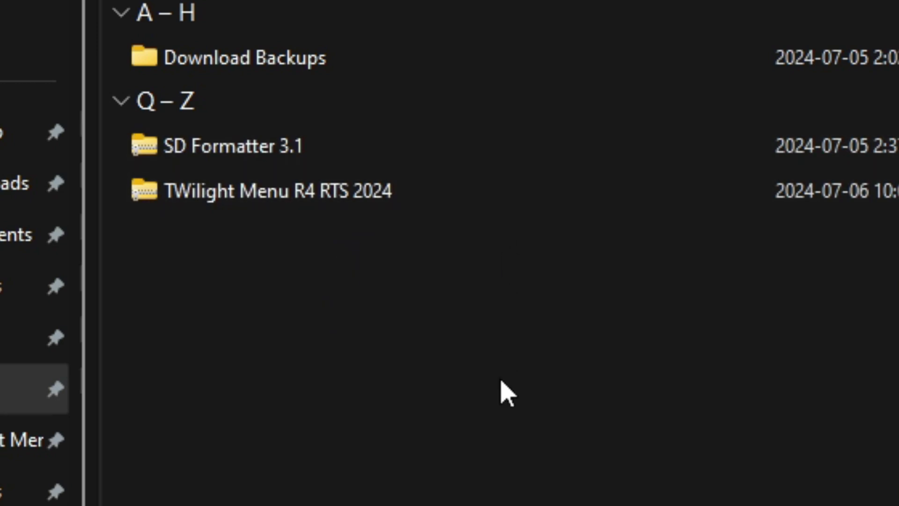
right_click(235, 199)
click(385, 315)
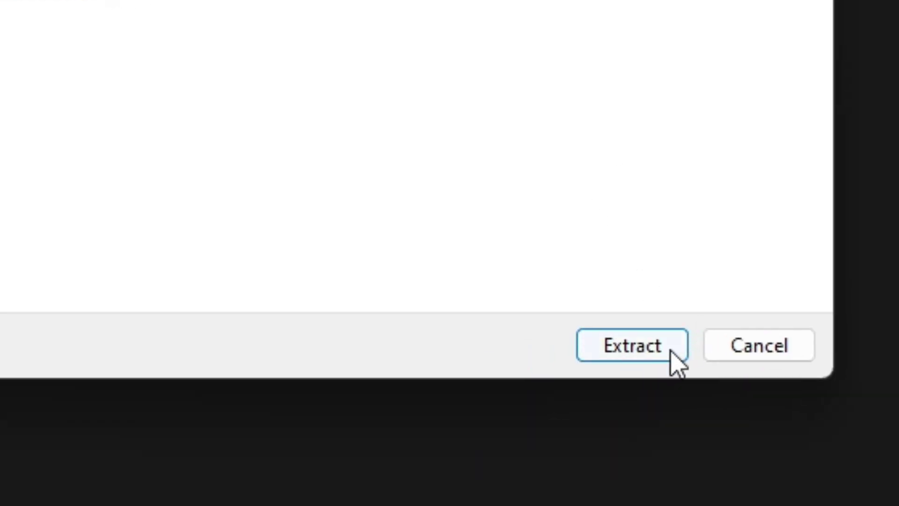
click(677, 357)
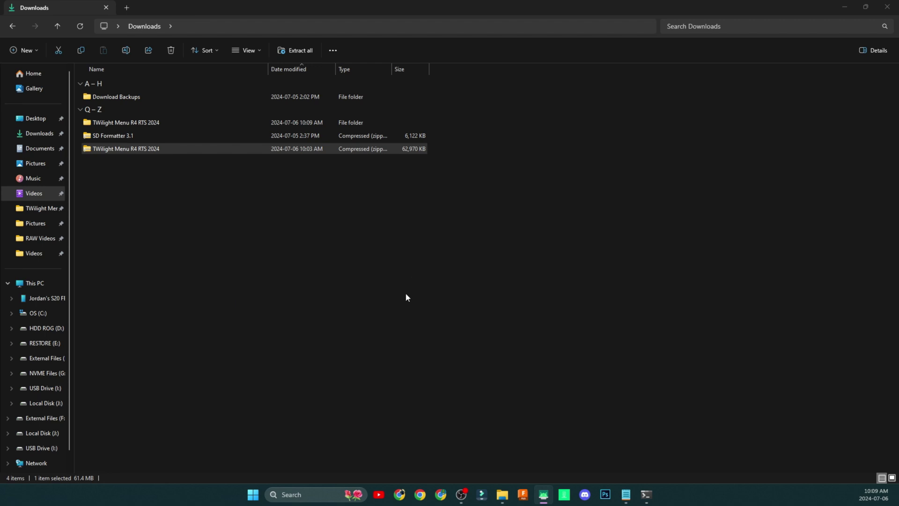
- Extract the SD Formatter 3.1 zip archive to its own folder in Downloads
click(113, 135)
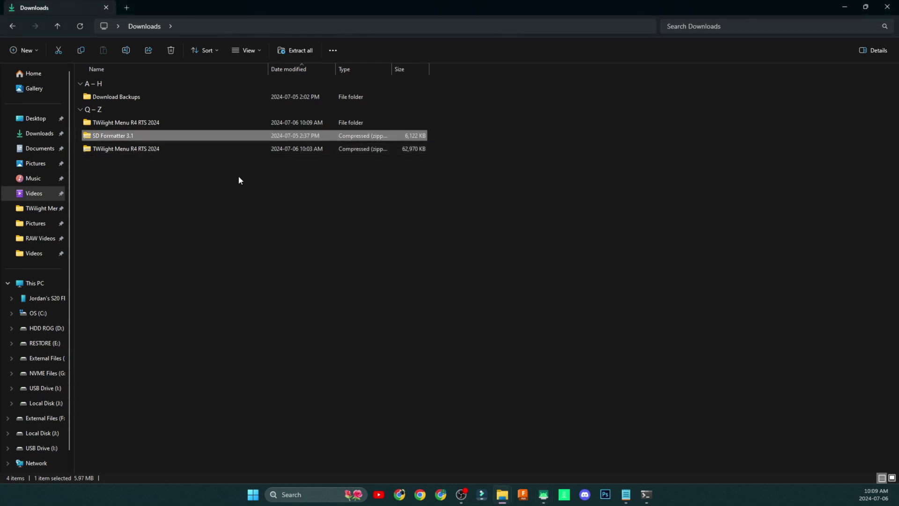
right_click(125, 135)
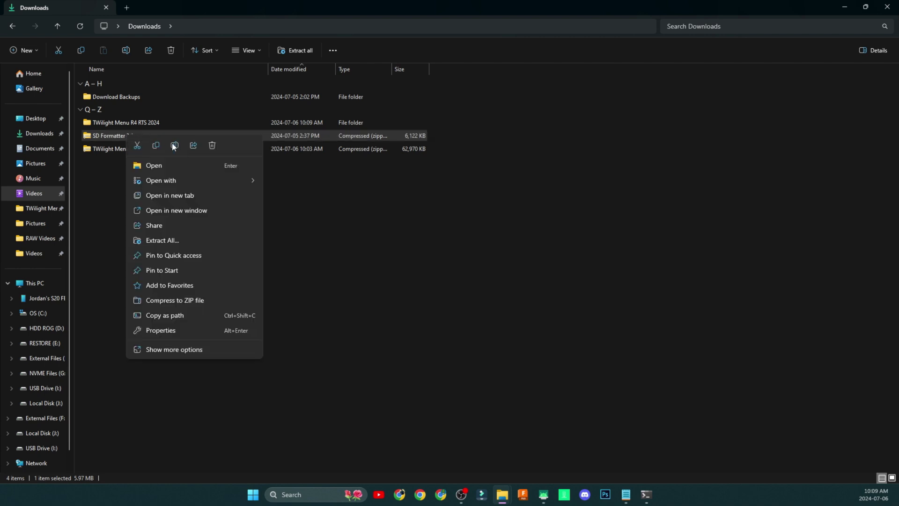
click(182, 240)
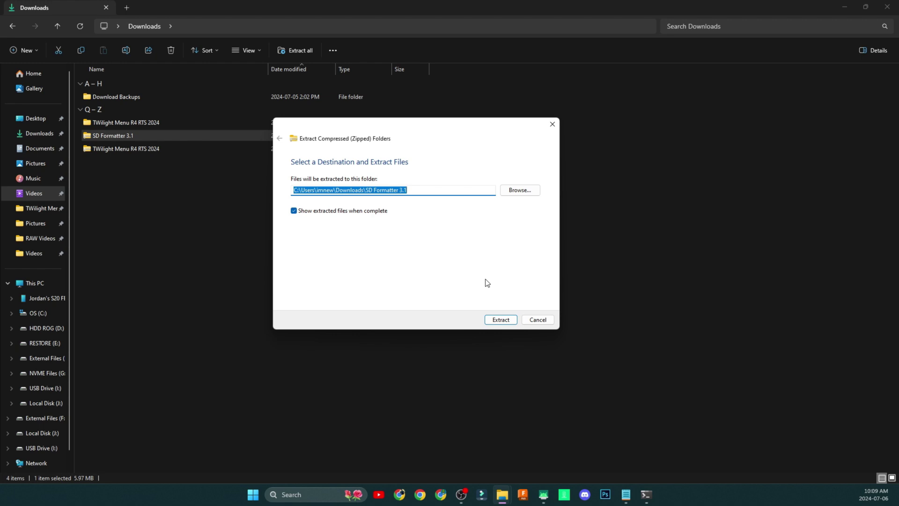
click(508, 320)
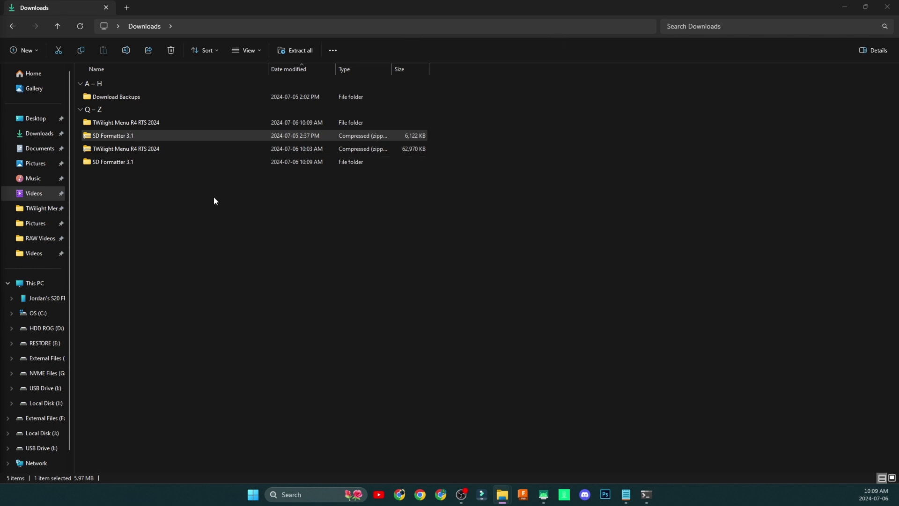
scroll(57, 373, down, 1)
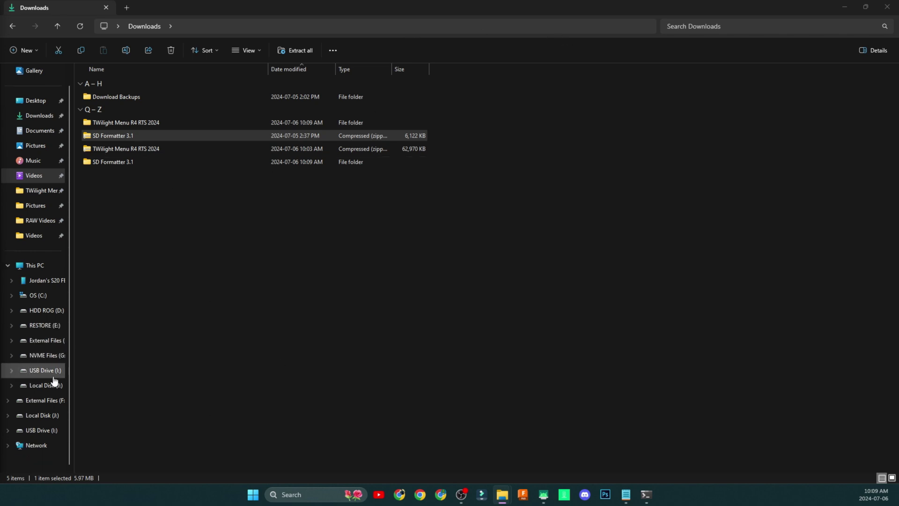
right_click(55, 433)
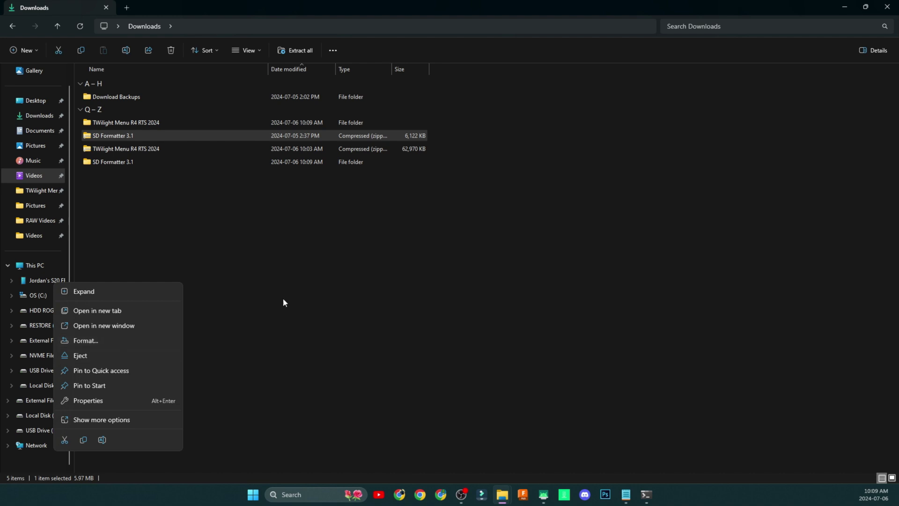
click(300, 301)
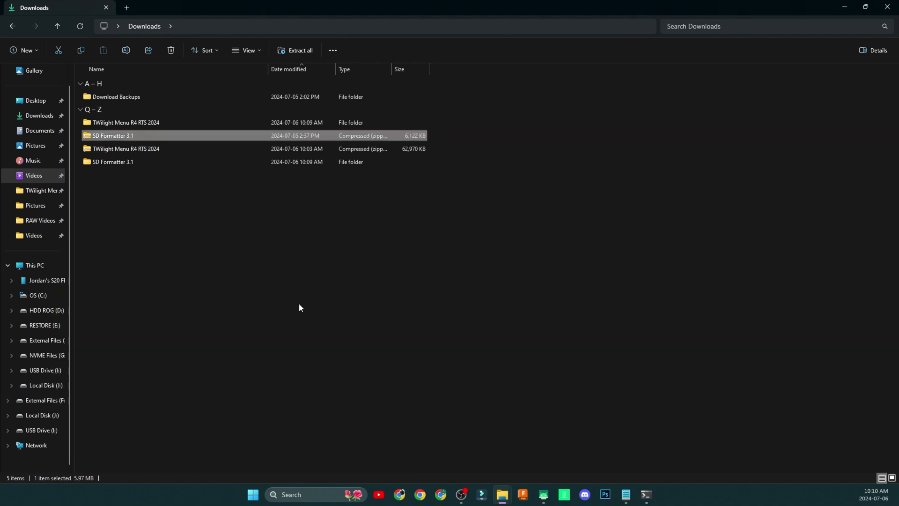
click(295, 300)
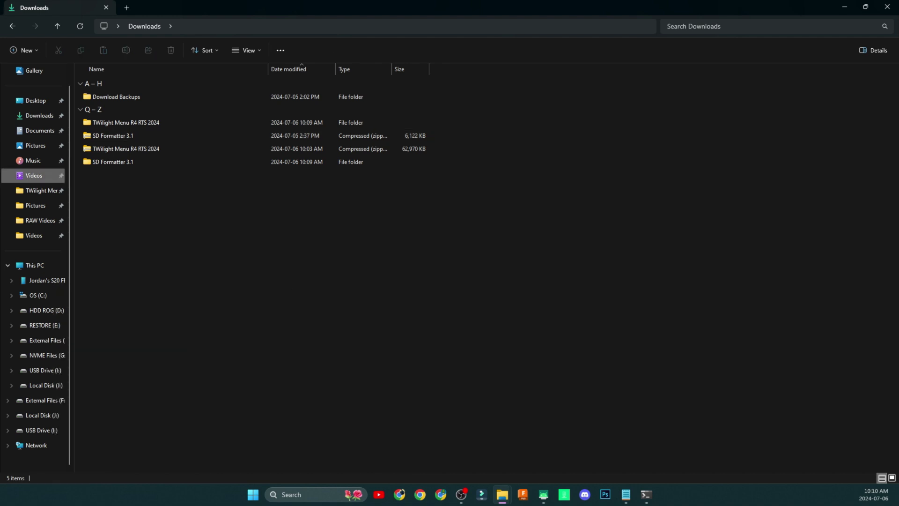
- Launch SDFormatter from the extracted SD Formatter 3.1 folder with drive I: chosen, and check the contents of USB Drive (I:)
double_click(230, 162)
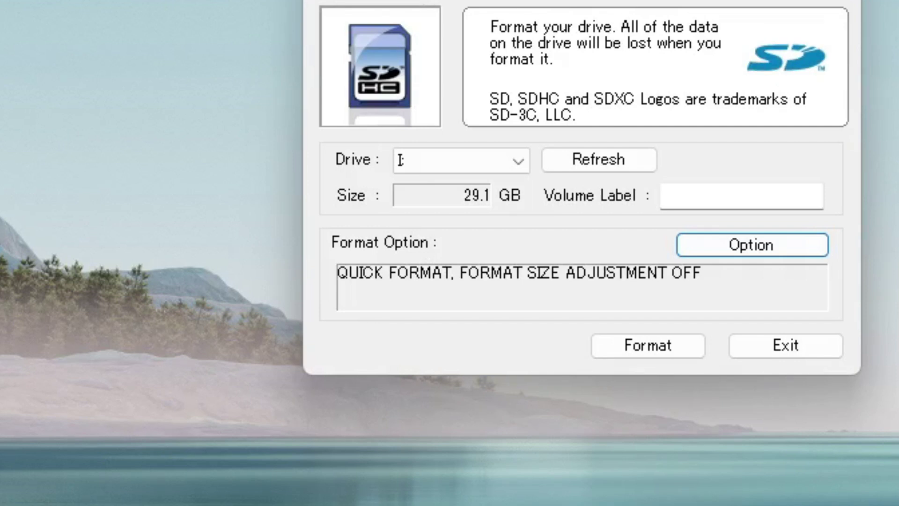
click(506, 160)
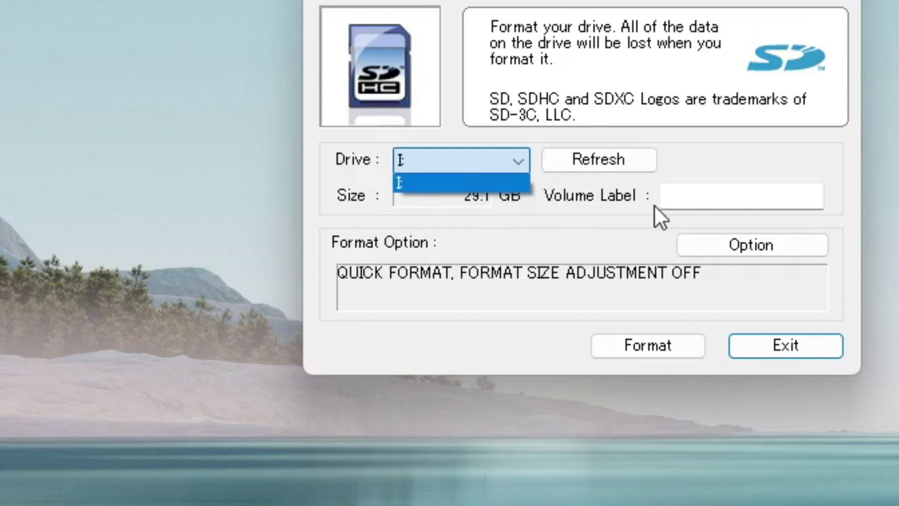
click(593, 162)
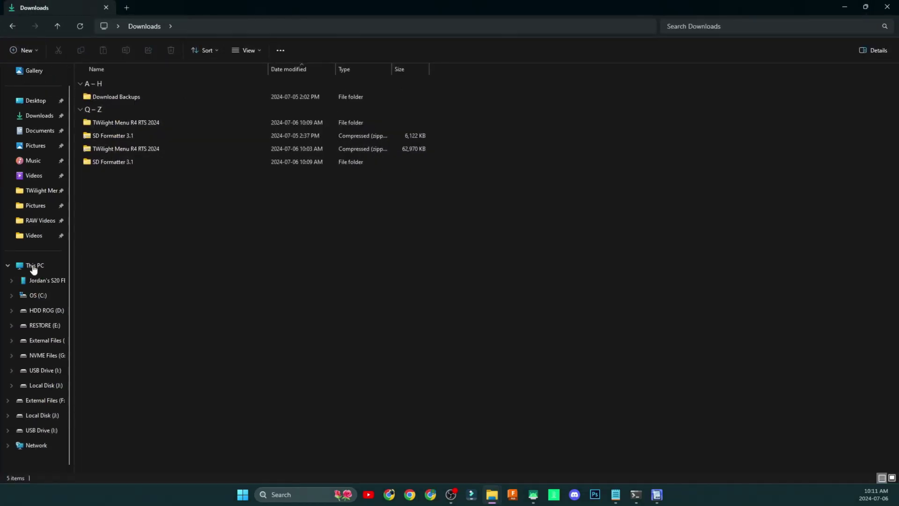
click(43, 430)
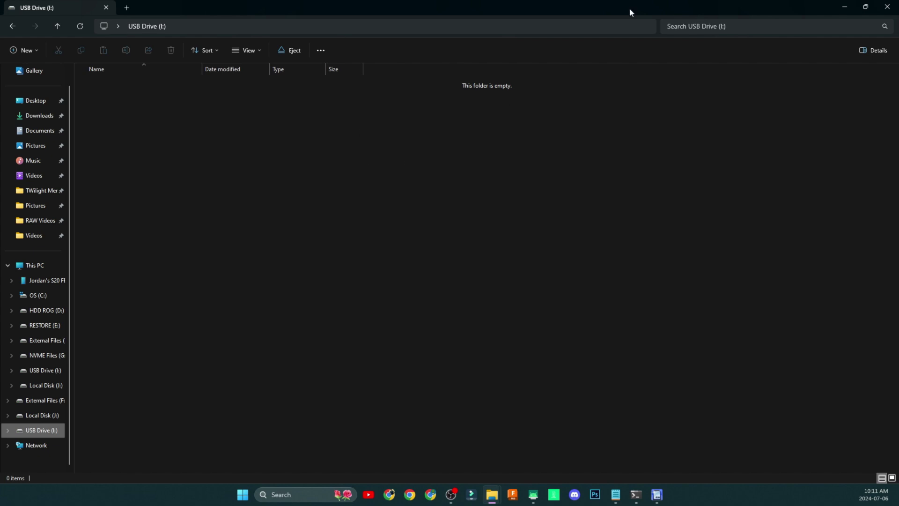
click(887, 6)
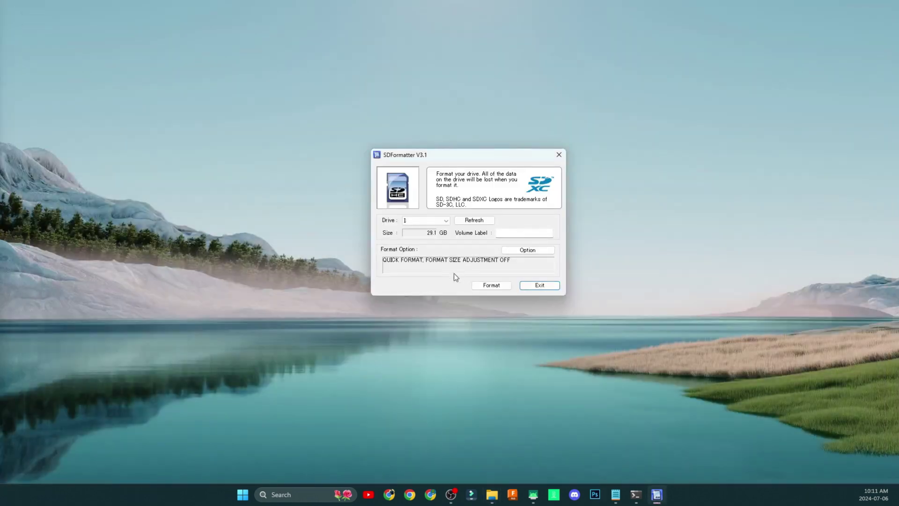
- Quick-format drive I: with format size adjustment off and exit the formatter
click(492, 285)
click(480, 246)
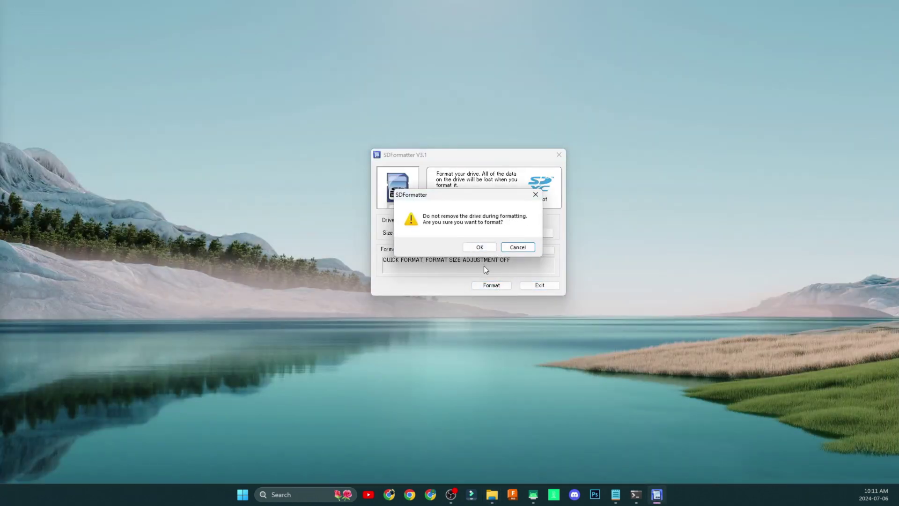
click(479, 247)
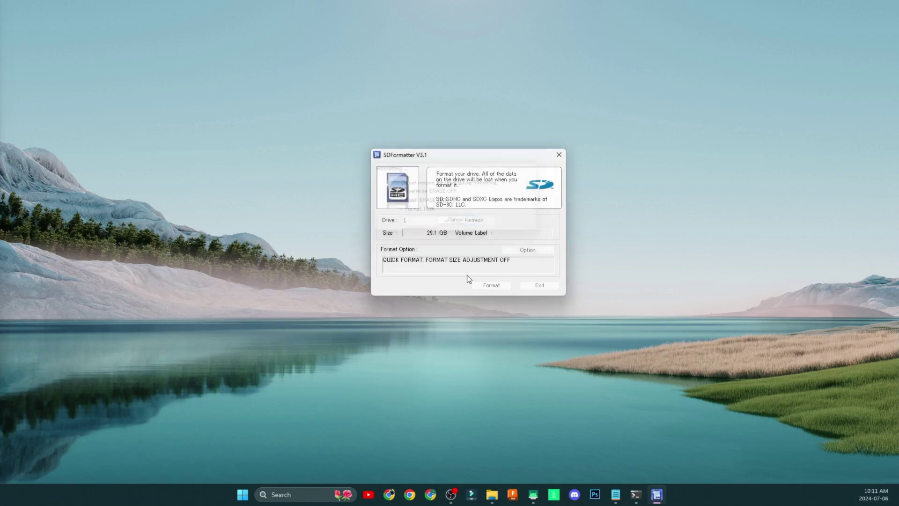
click(523, 258)
click(547, 286)
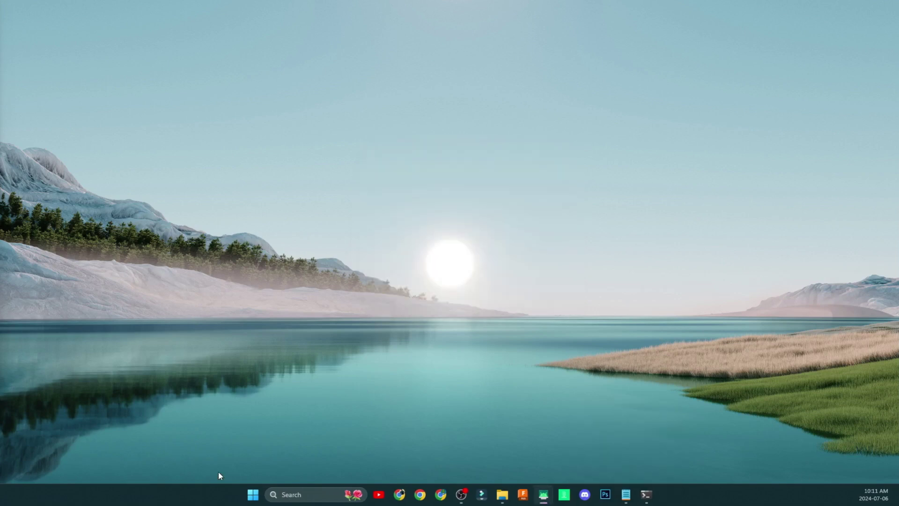
- Copy all files and folders inside the extracted TWilight Menu R4 RTS 2024 folder
click(496, 464)
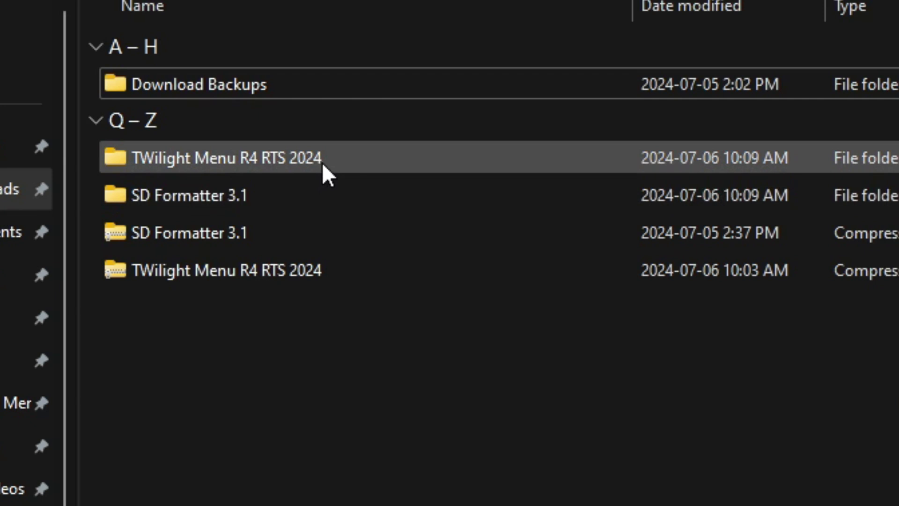
double_click(321, 162)
drag(636, 498, 220, 48)
right_click(268, 76)
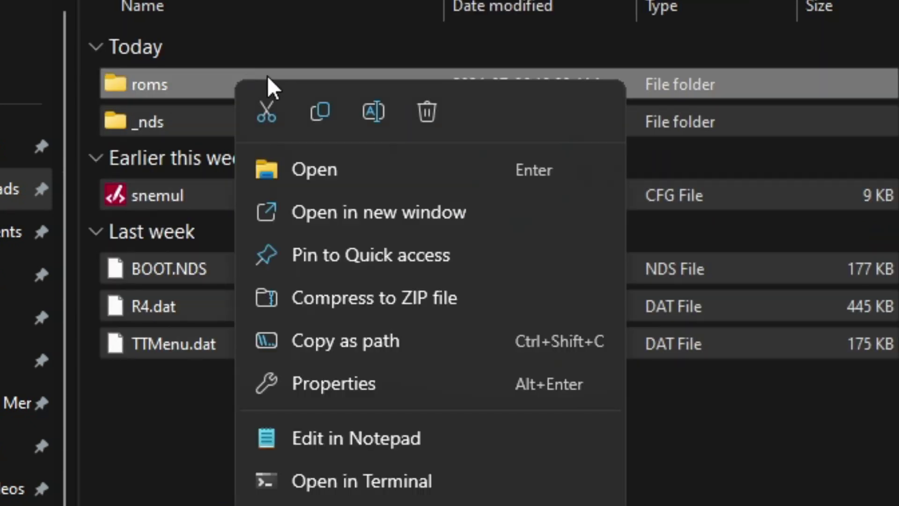
click(315, 109)
- Paste the copied TWilight Menu files and folders into the root of USB Drive (I:)
scroll(28, 253, down, 2)
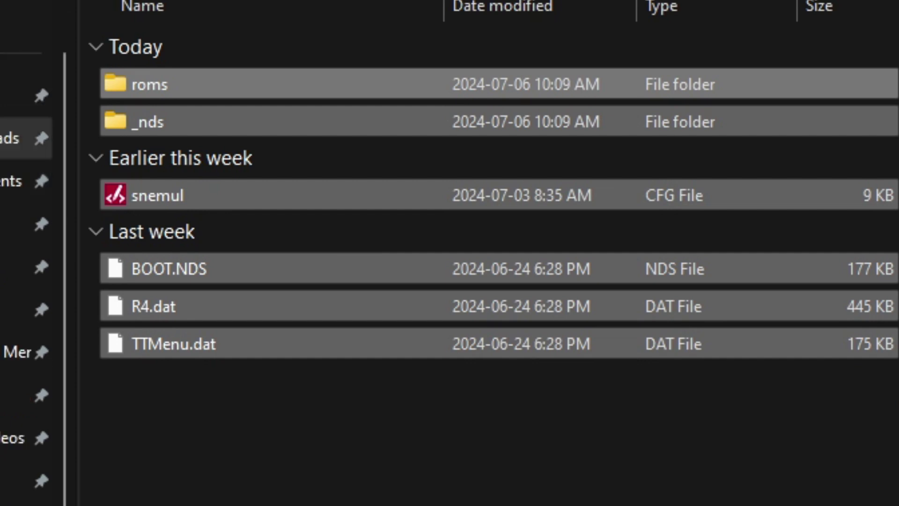
key(Delete)
right_click(290, 101)
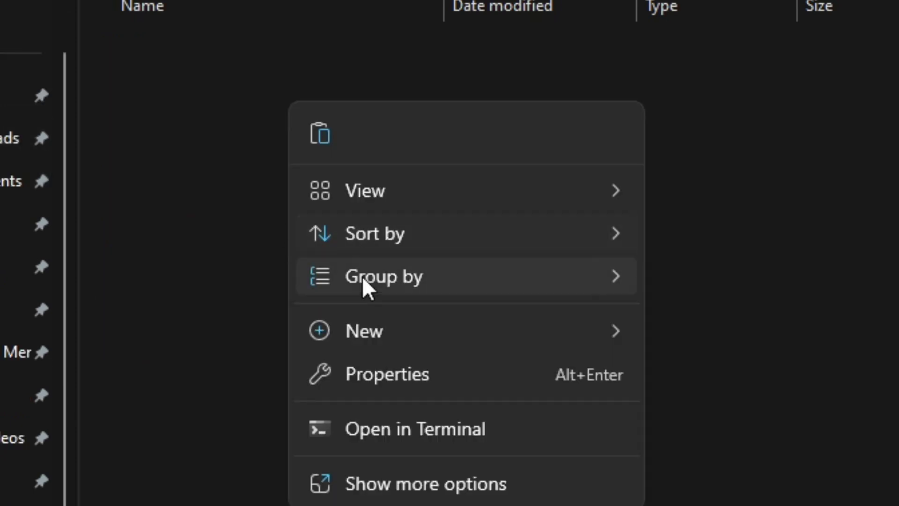
click(319, 126)
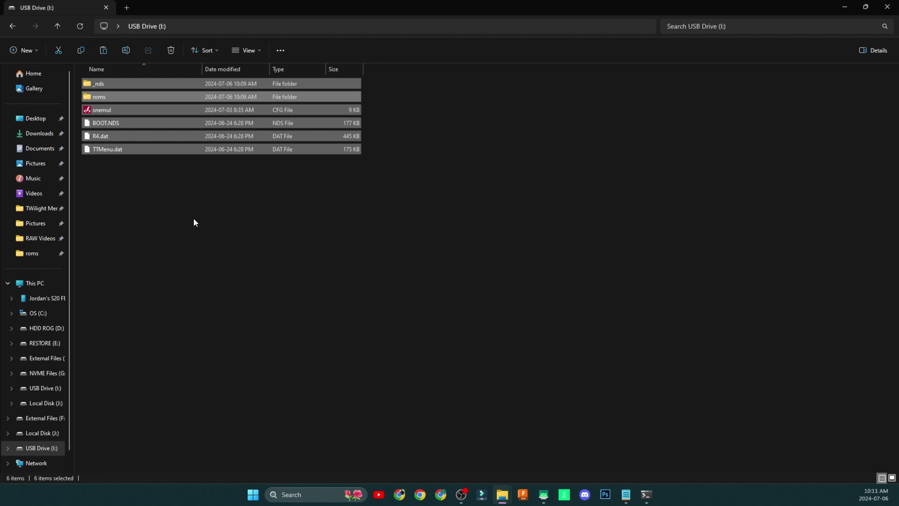
click(193, 218)
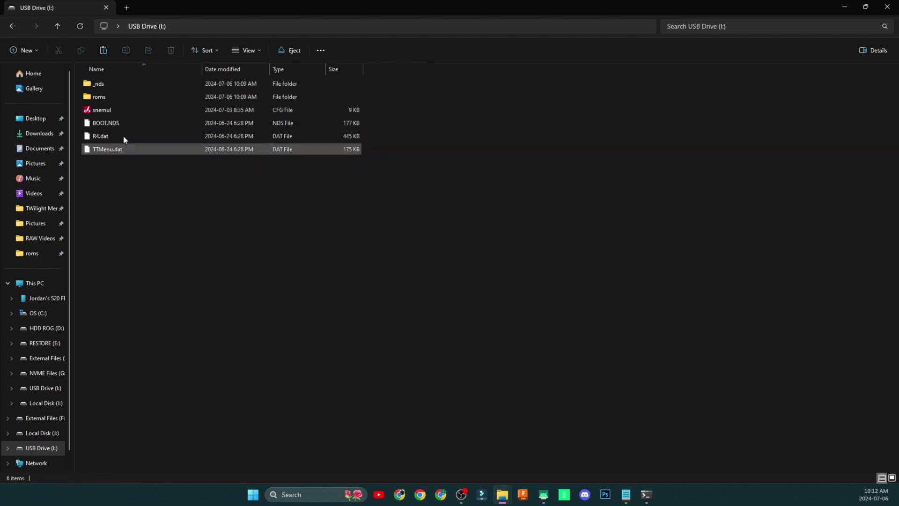
- Examine the console subfolders inside the roms folder on USB Drive (I:), and return to the drive's root
double_click(123, 98)
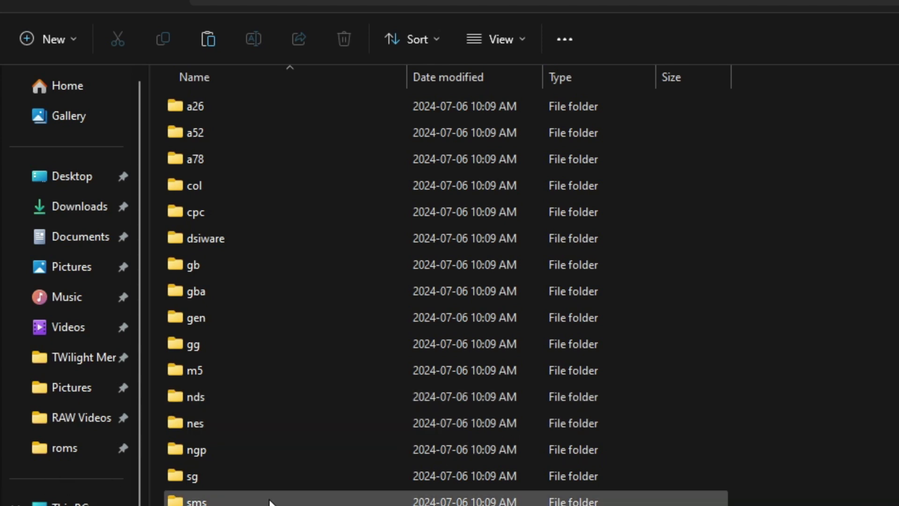
drag(270, 500, 268, 485)
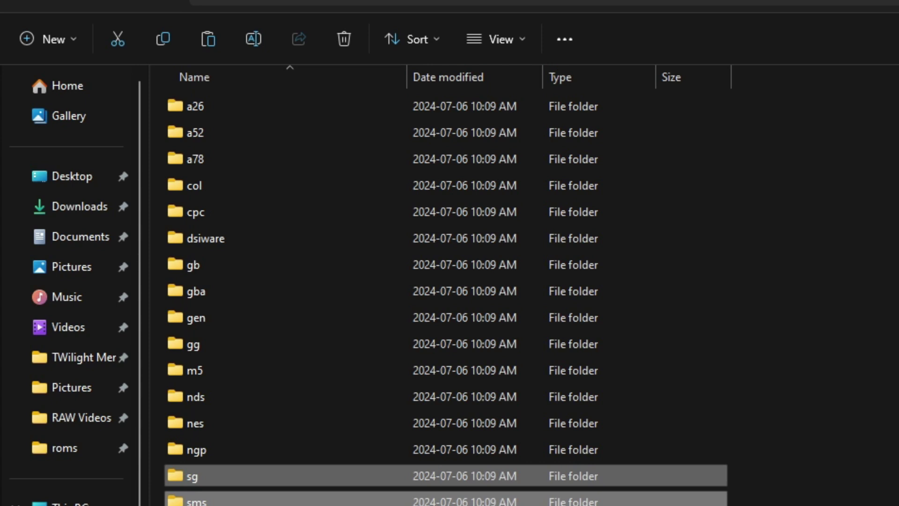
key(Escape)
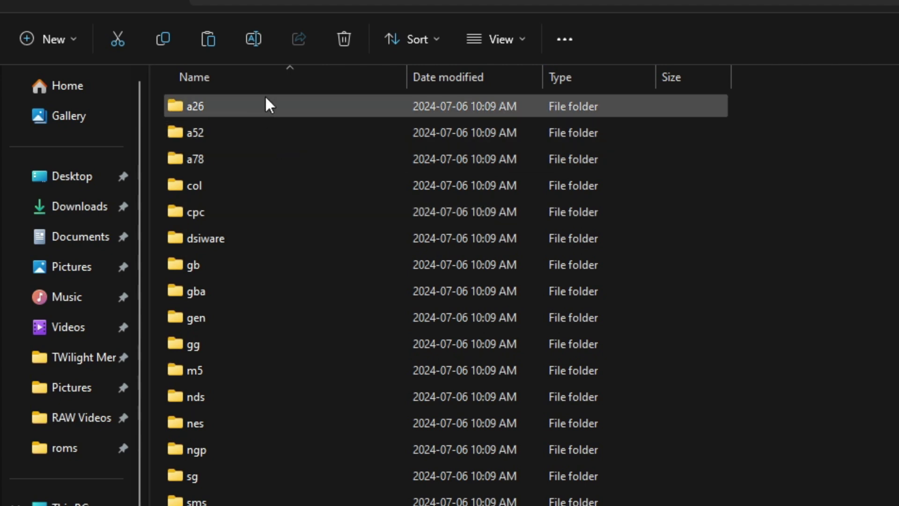
click(293, 3)
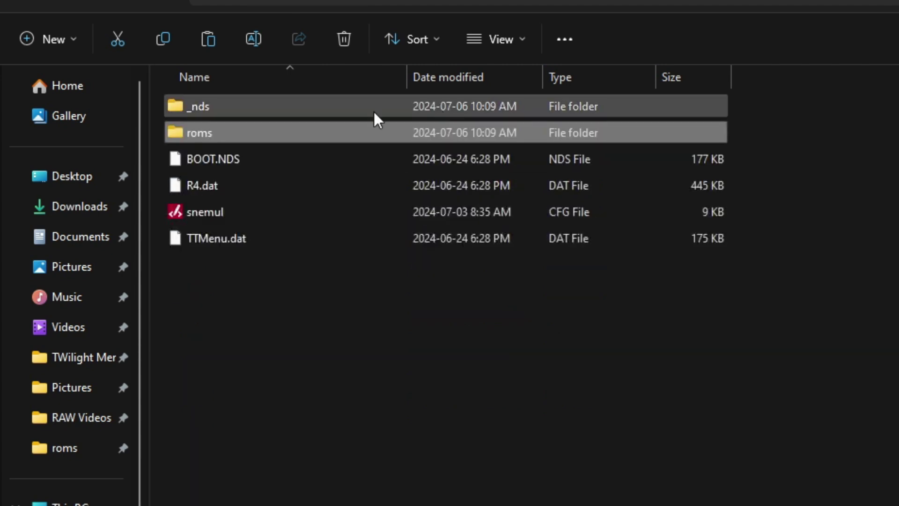
- Examine the emulator files in the drive's _nds\TWiLightMenu\emulators folder, and revisit the roms folder
double_click(249, 104)
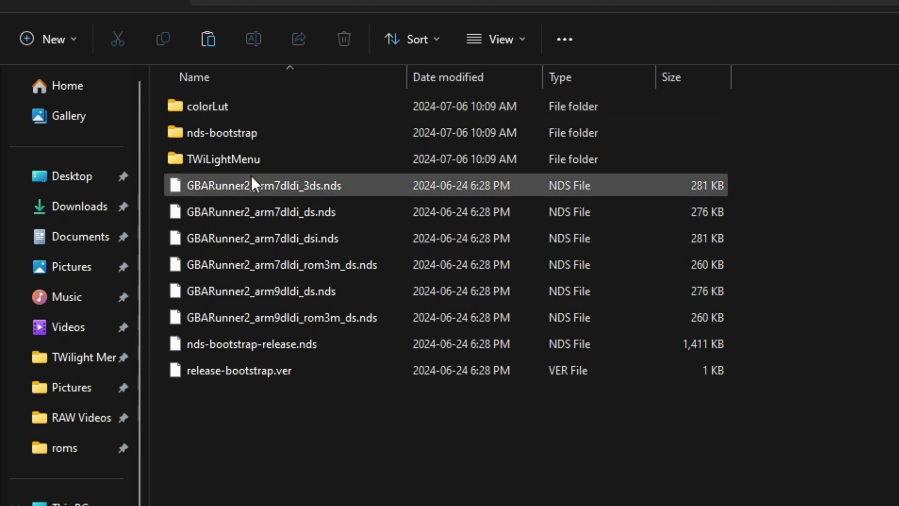
double_click(251, 160)
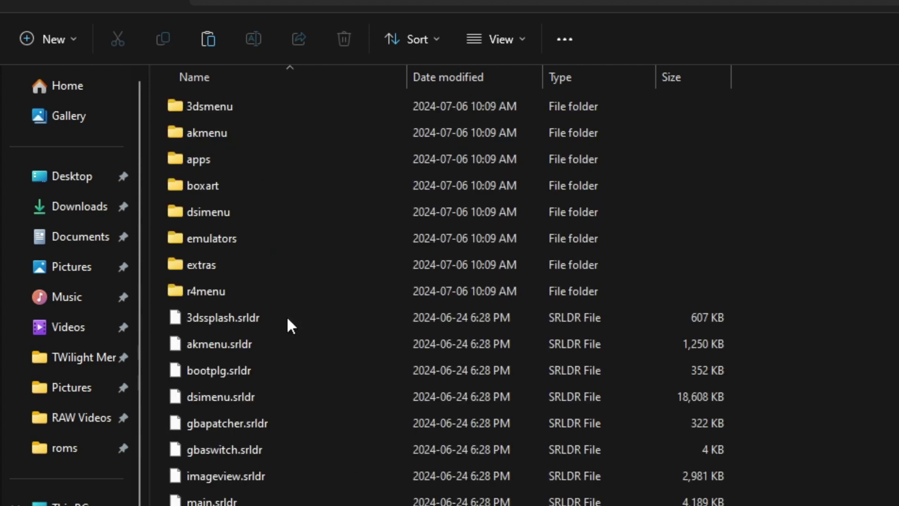
double_click(250, 237)
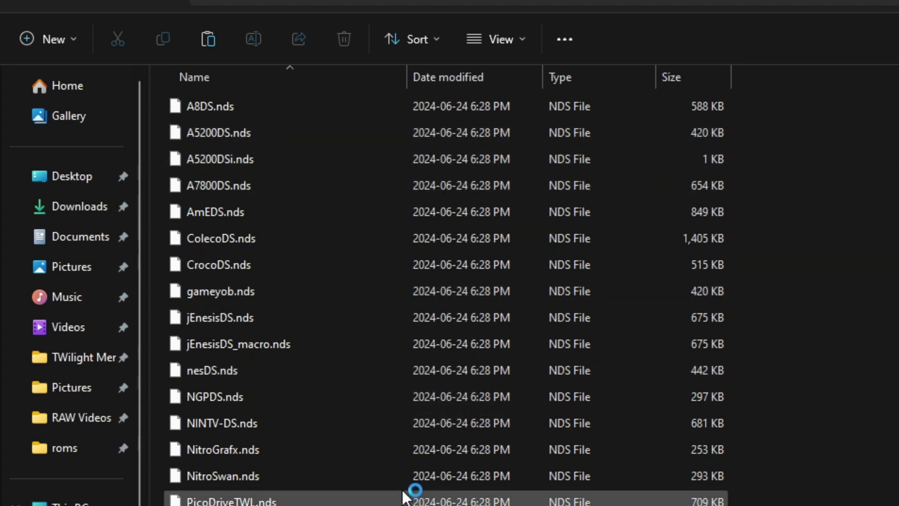
key(alt+Up)
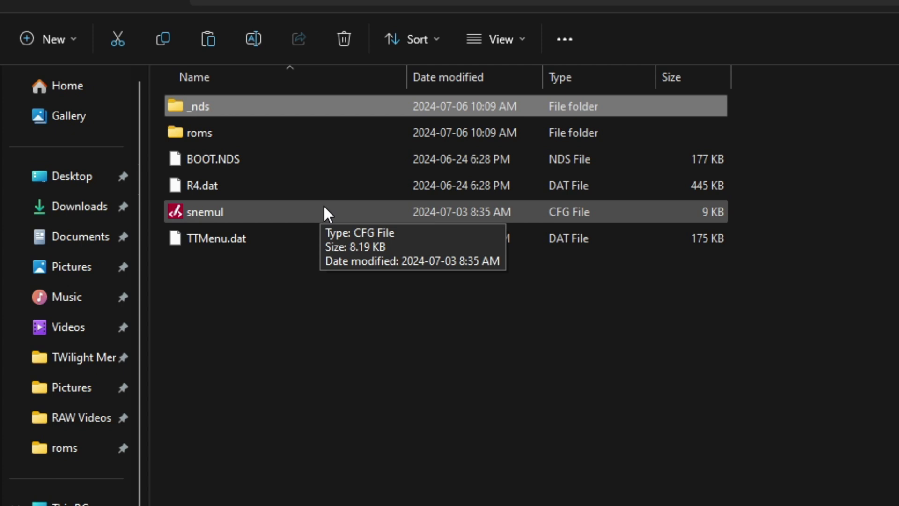
double_click(218, 139)
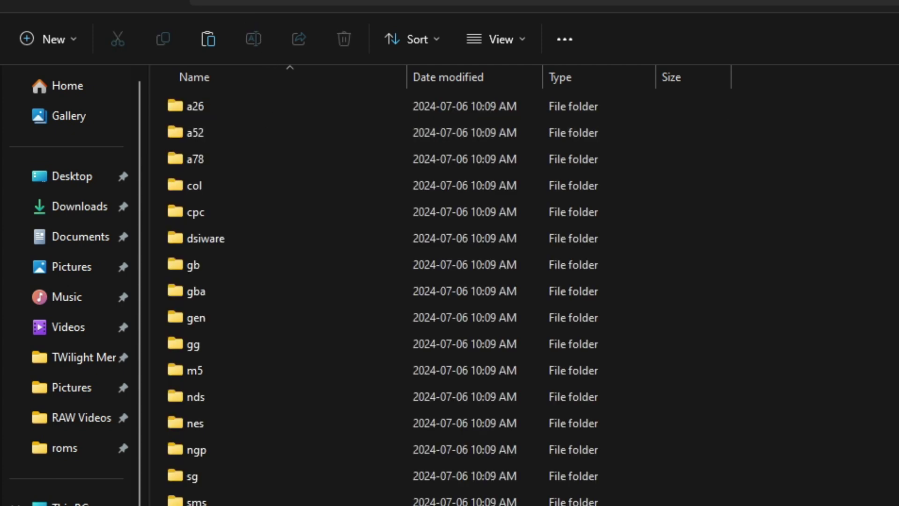
key(alt+Left)
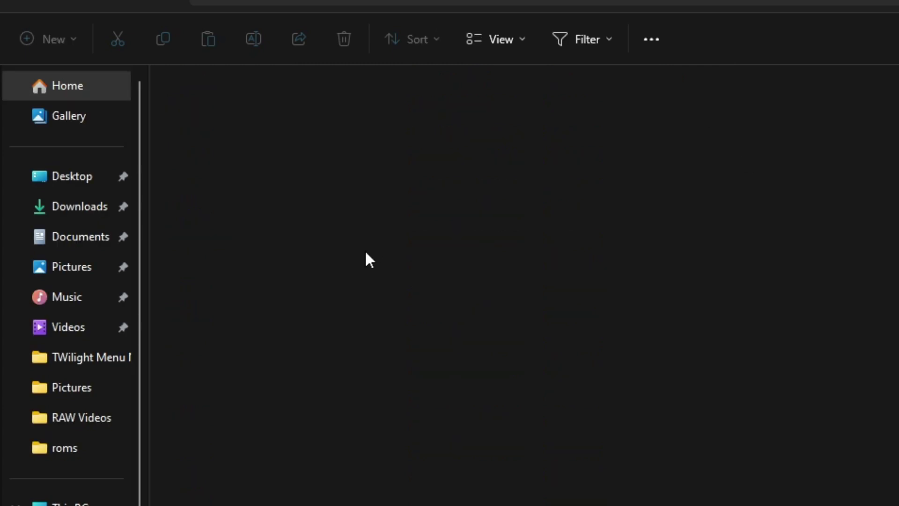
- Open the My Favorite Games folder on External Files (F:) side by side with the roms\nds folder of USB Drive (I:)
double_click(275, 136)
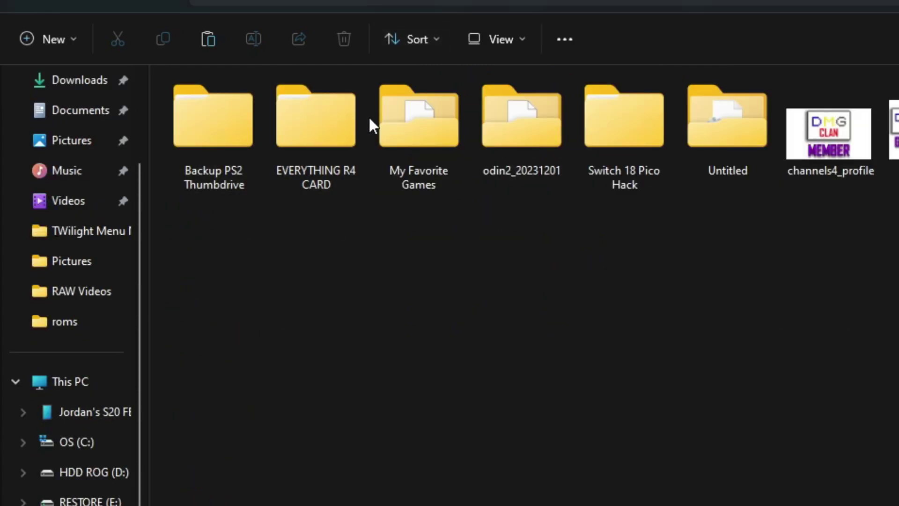
double_click(388, 123)
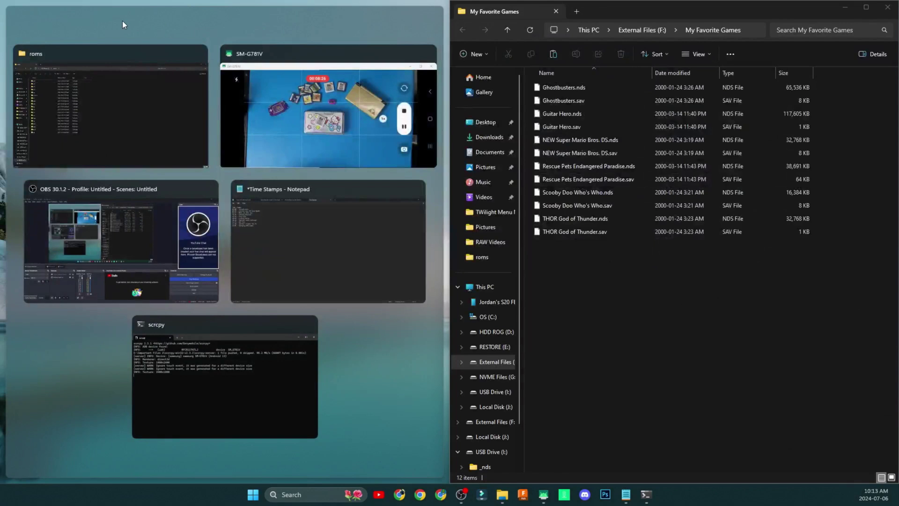
click(111, 61)
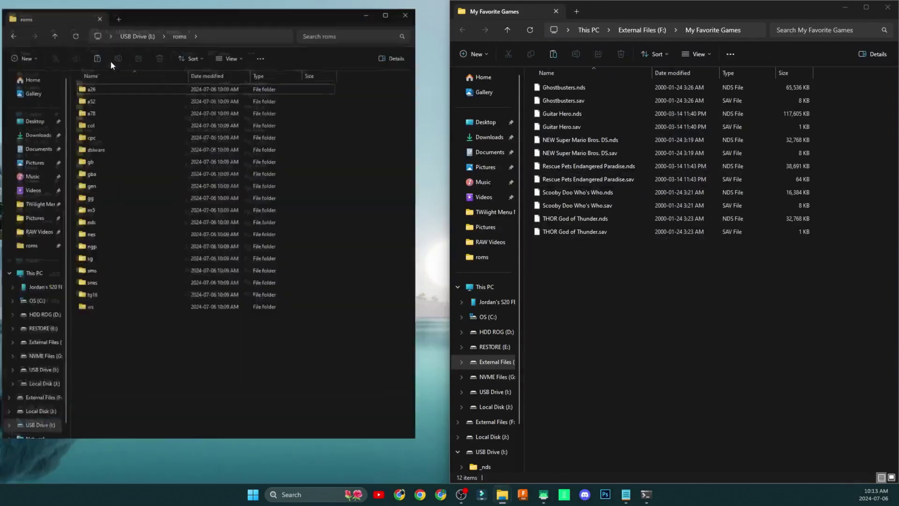
double_click(121, 232)
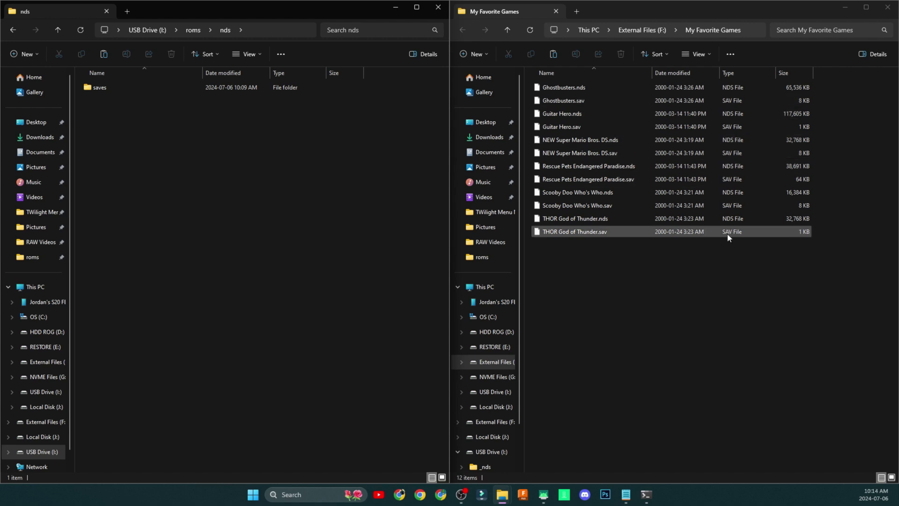
- Sort the files in My Favorite Games by type and copy all the .sav files
click(739, 72)
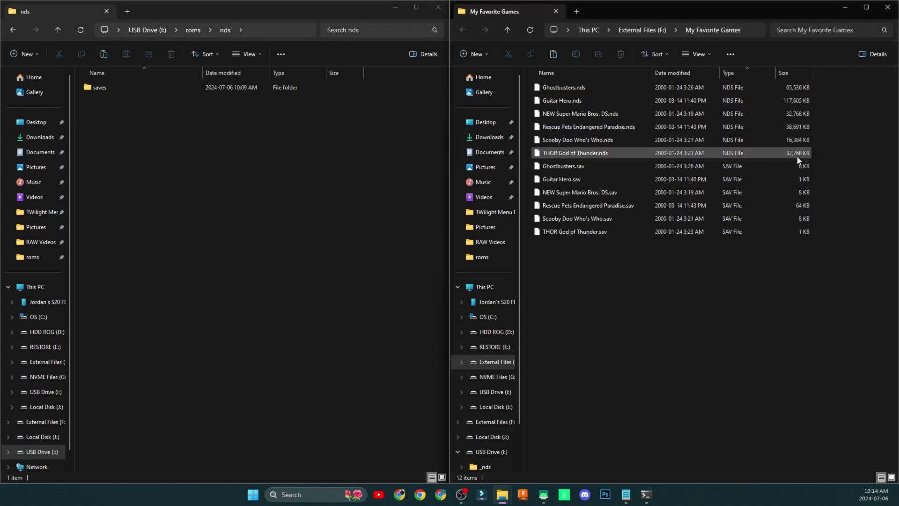
drag(778, 265, 723, 167)
right_click(722, 167)
click(750, 179)
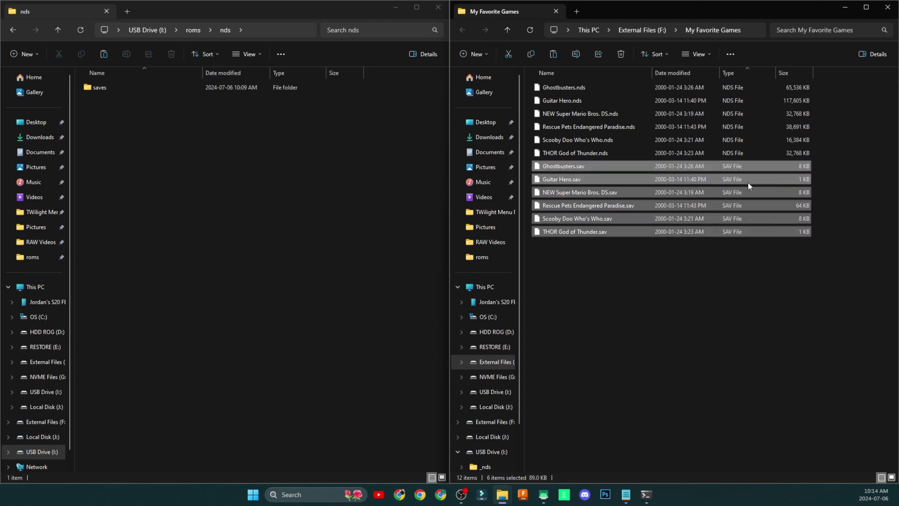
- Paste the copied .sav files into the saves folder inside roms\nds on USB Drive (I:)
click(187, 87)
double_click(188, 87)
right_click(218, 177)
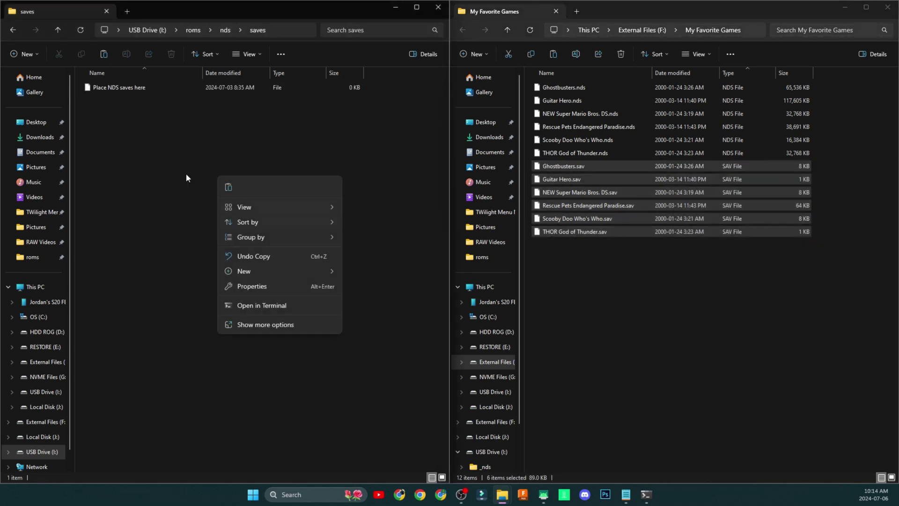
click(232, 188)
- Copy all .nds game files from My Favorite Games into roms\nds on USB Drive (I:), and return to the roms folder
click(227, 30)
drag(836, 89, 587, 157)
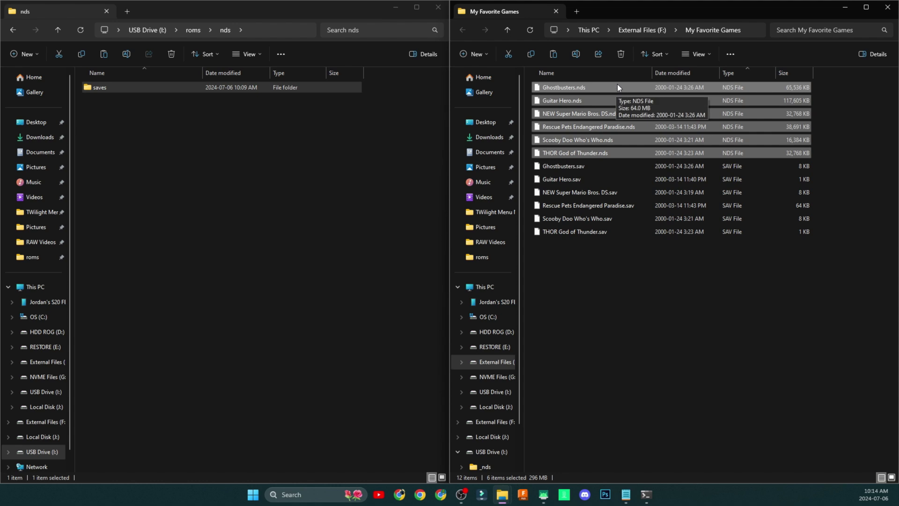
drag(615, 86, 307, 164)
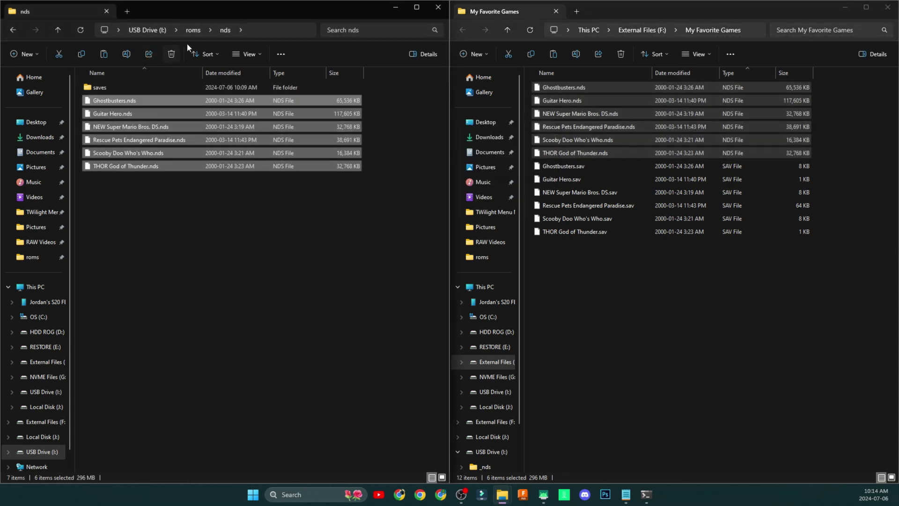
click(192, 30)
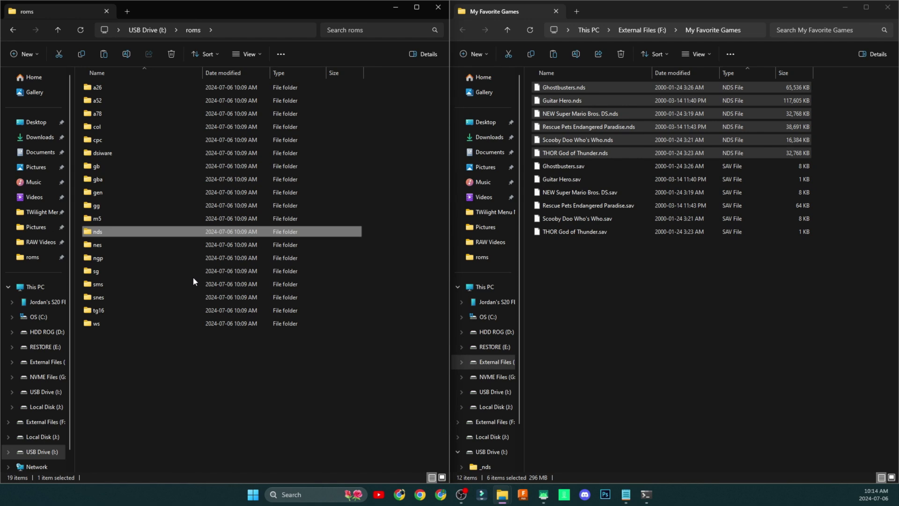